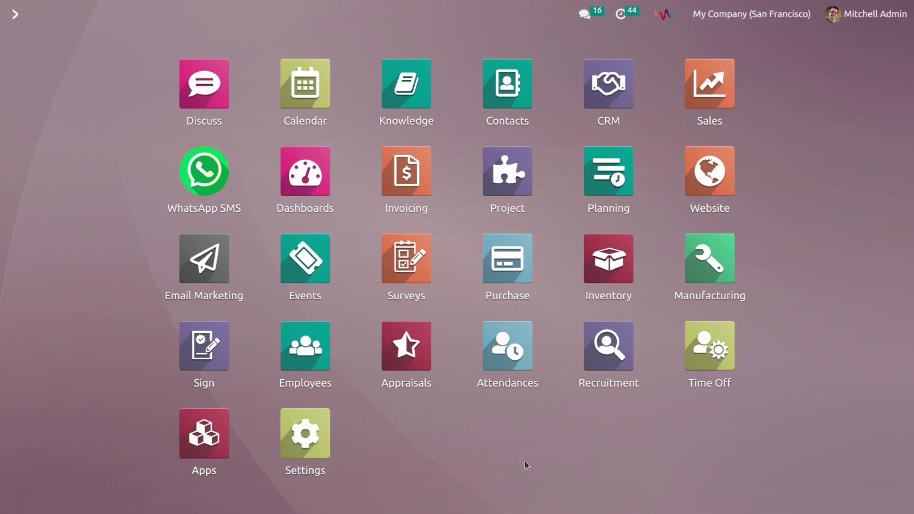
# Step: Open Settings and scroll to the Discuss section's Custom Email Servers option and its help
pyautogui.click(322, 440)
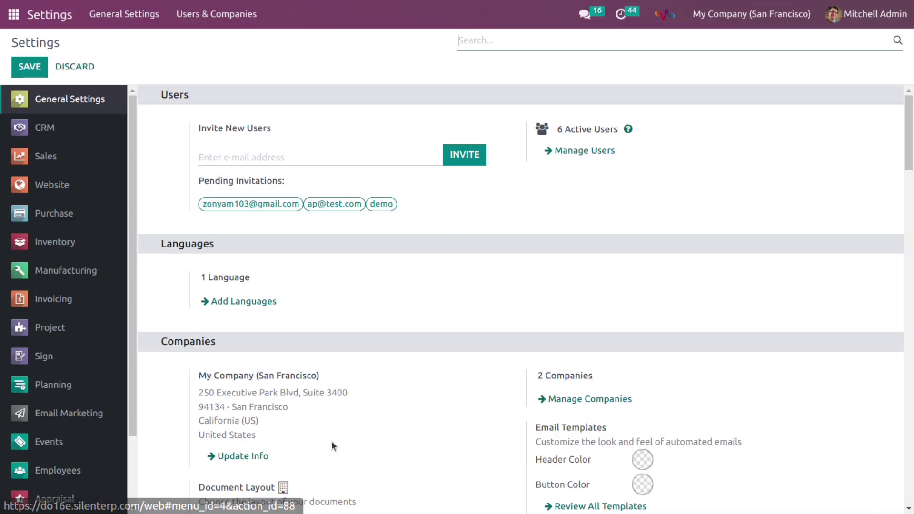
pyautogui.moveTo(907, 126); pyautogui.dragTo(907, 255)
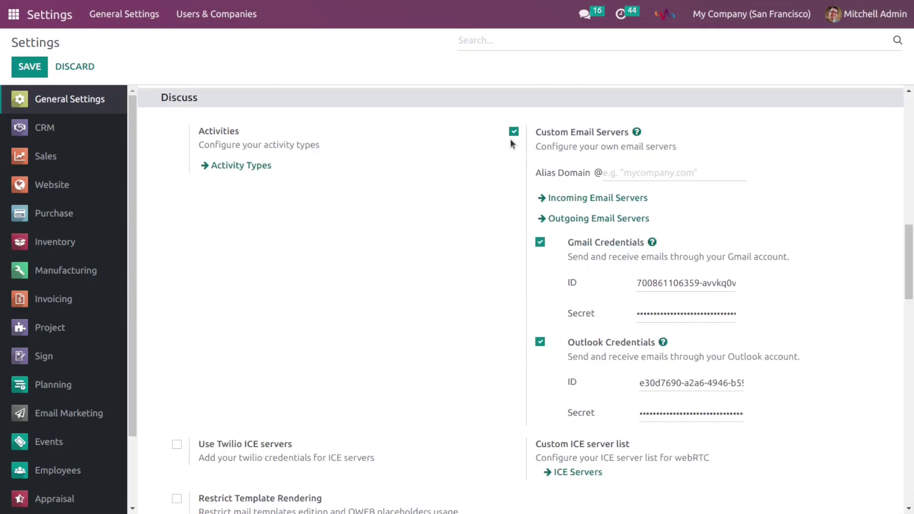
pyautogui.moveTo(612, 143)
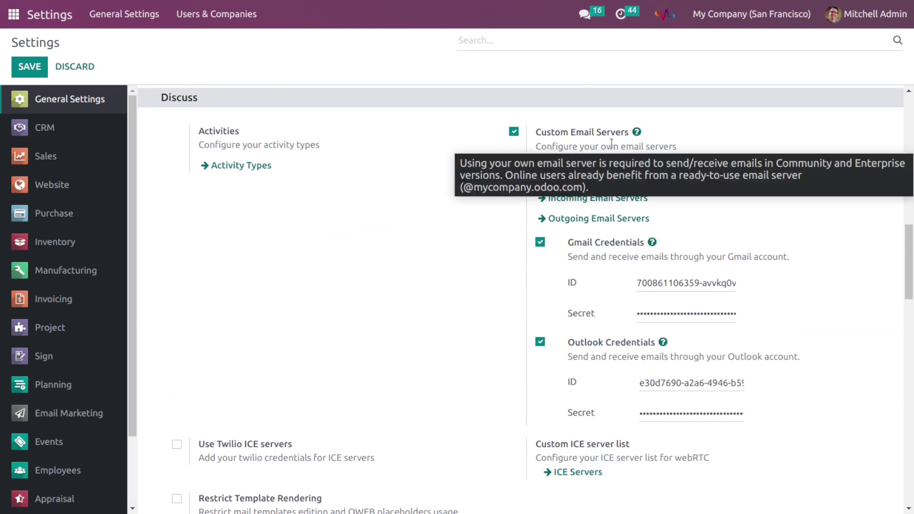
pyautogui.moveTo(545, 258)
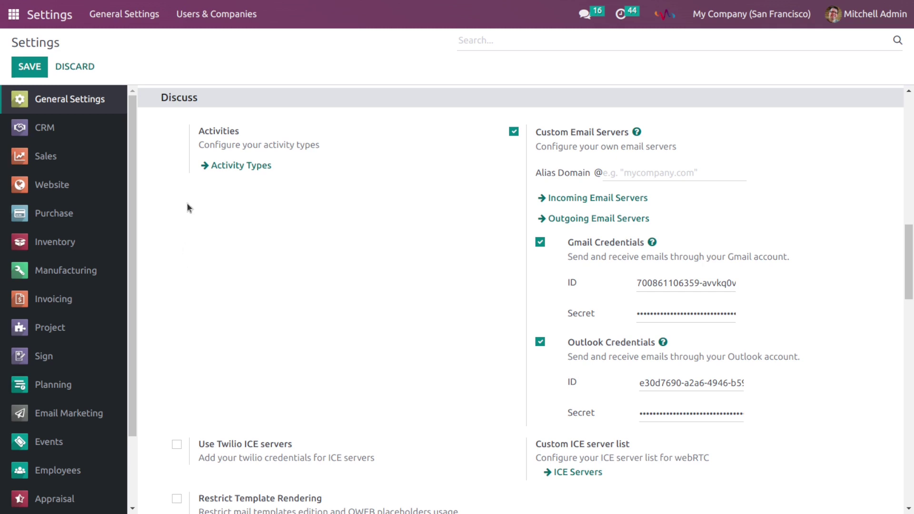
# Step: Open the Gmail user's record under Users, go to Preferences and run TEST CONNECTION
pyautogui.click(238, 16)
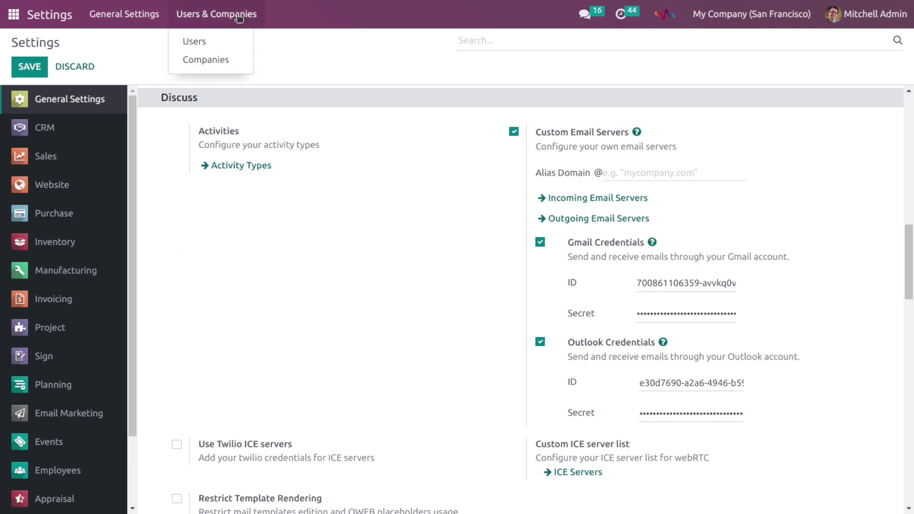
pyautogui.click(203, 46)
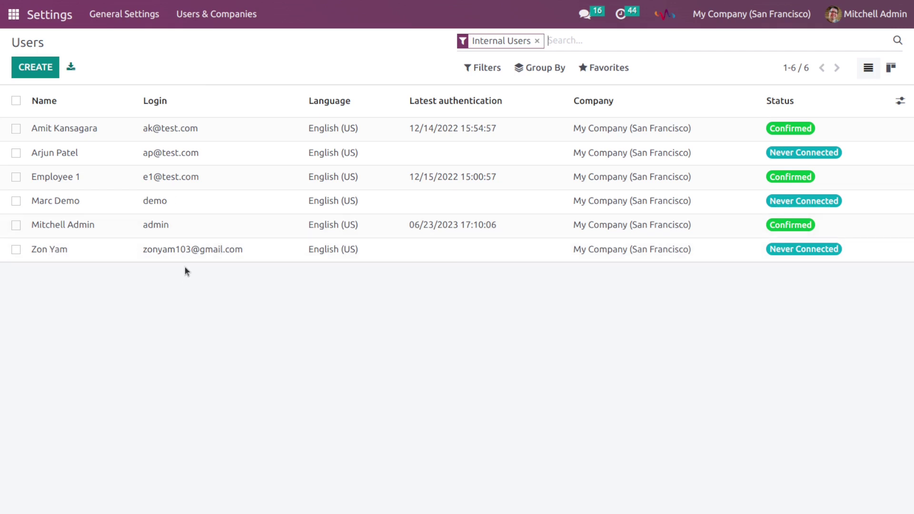
pyautogui.click(190, 253)
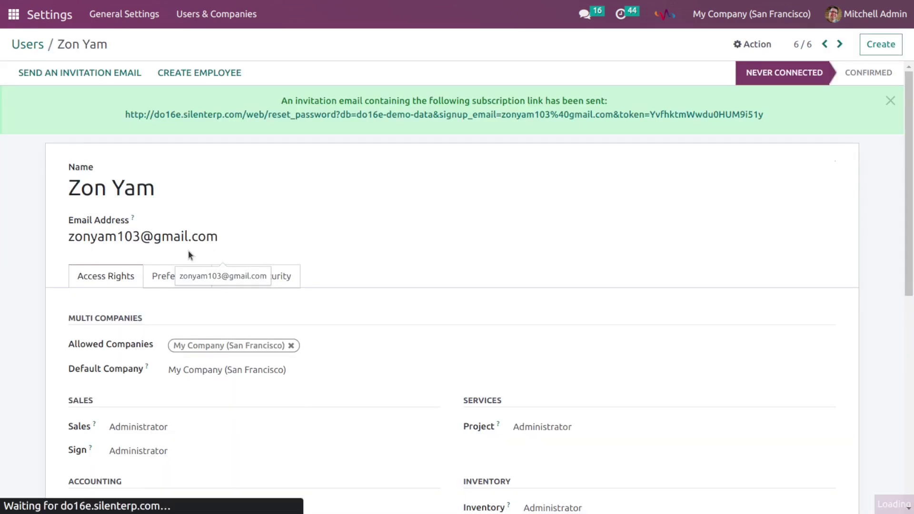
pyautogui.click(177, 279)
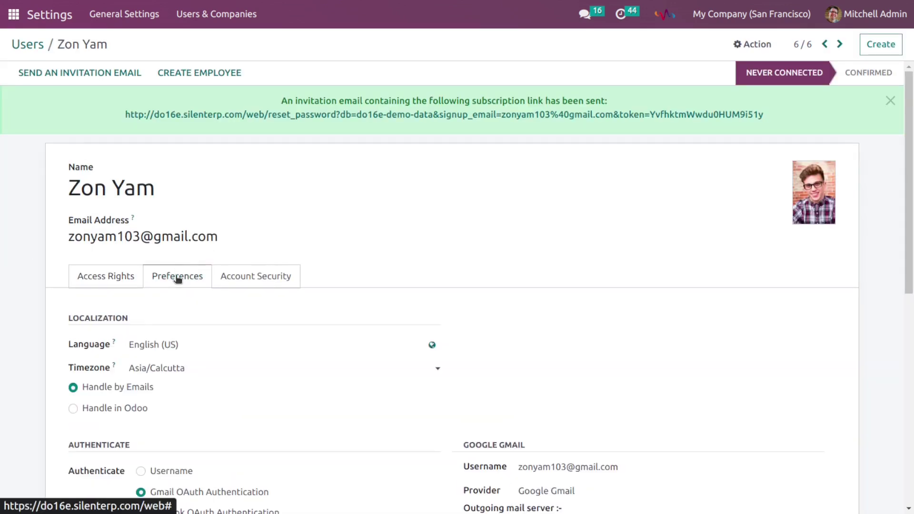
pyautogui.moveTo(912, 205); pyautogui.dragTo(912, 311)
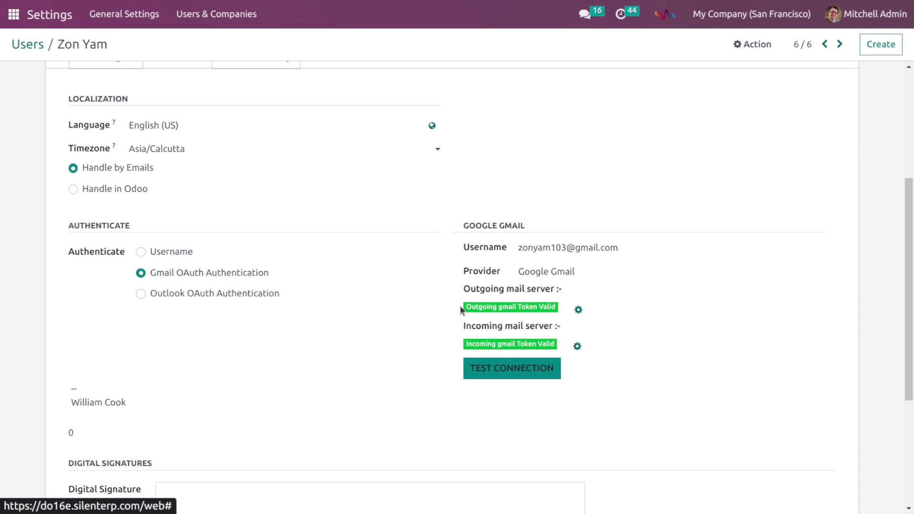
pyautogui.click(502, 371)
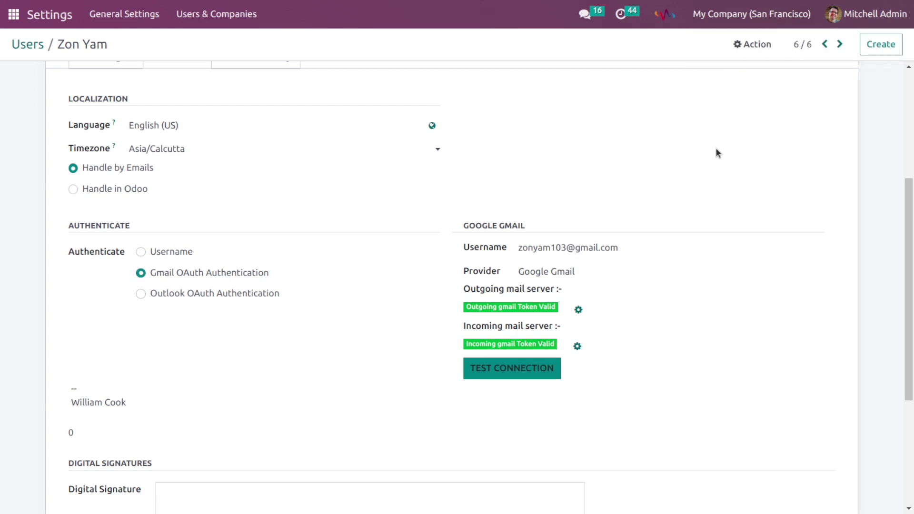
# Step: Scroll back to the top of the Gmail user's form to sign in as that user
pyautogui.scroll(5, 713, 155)
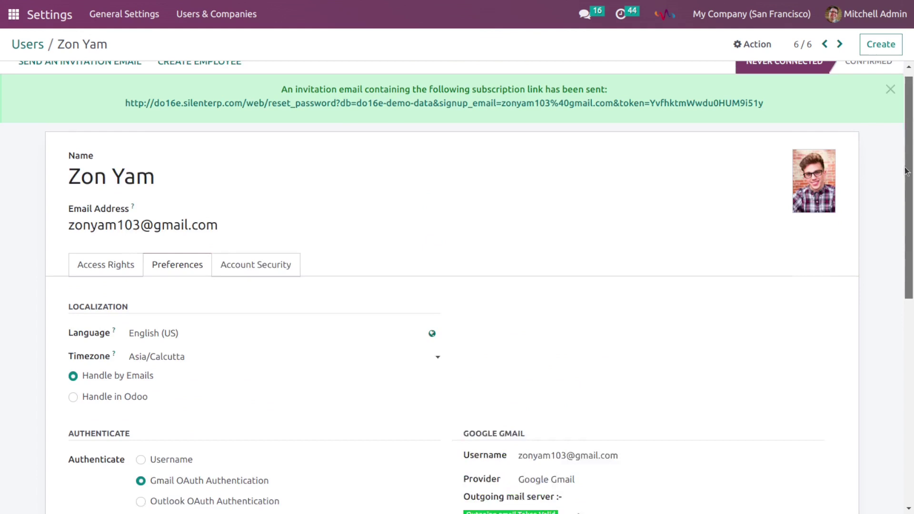
pyautogui.moveTo(868, 2)
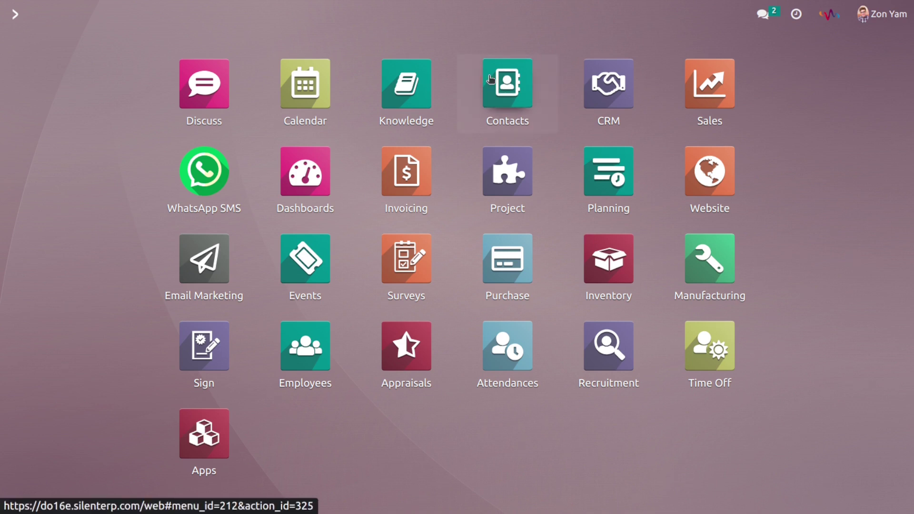
# Step: Search Contacts for 'admin', open the YourCompany admin record and scroll to its chatter
pyautogui.click(491, 79)
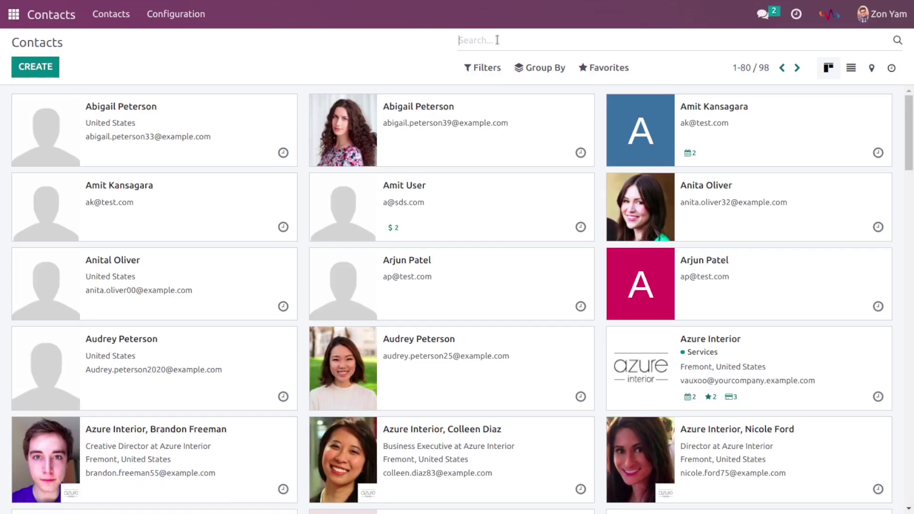
pyautogui.write('admin')
pyautogui.press('Return')
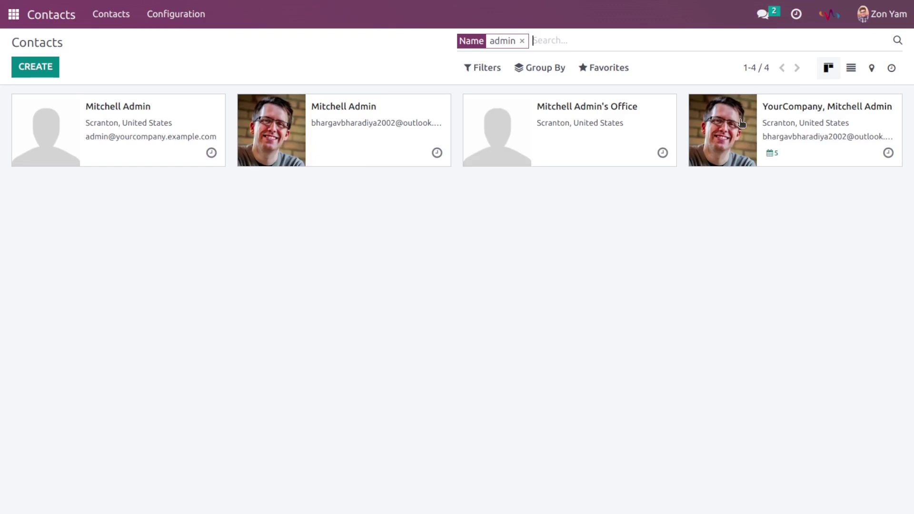
pyautogui.click(825, 125)
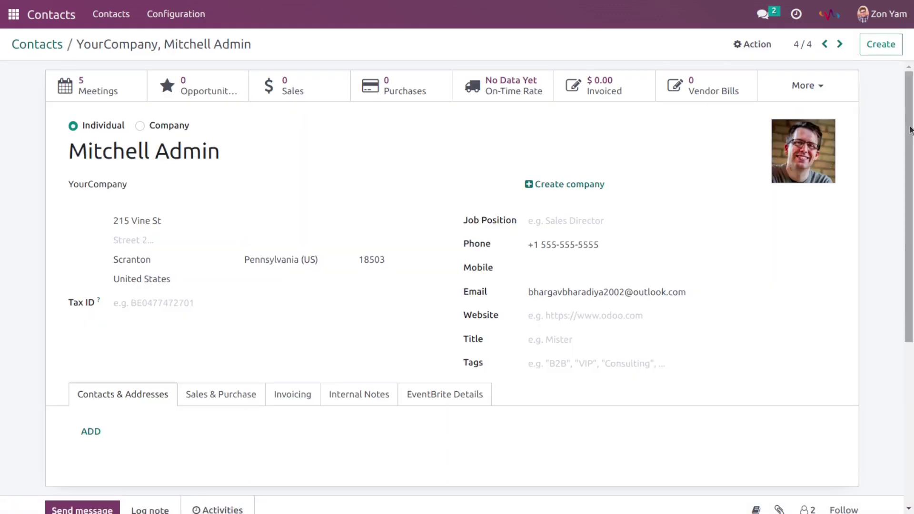
pyautogui.scroll(-5, 910, 129)
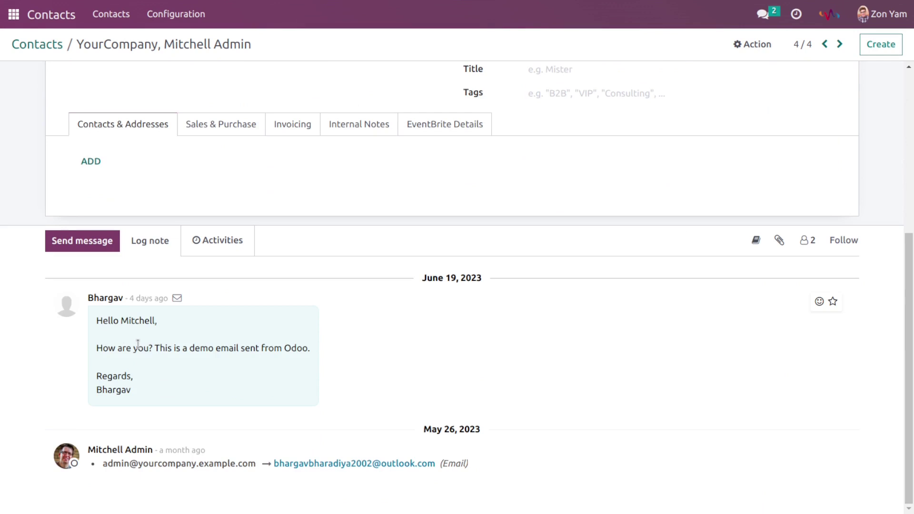
# Step: Send the chatter message 'Hello Admin, / Hope you are fine. / This is just demo email. / Thanks'
pyautogui.click(102, 242)
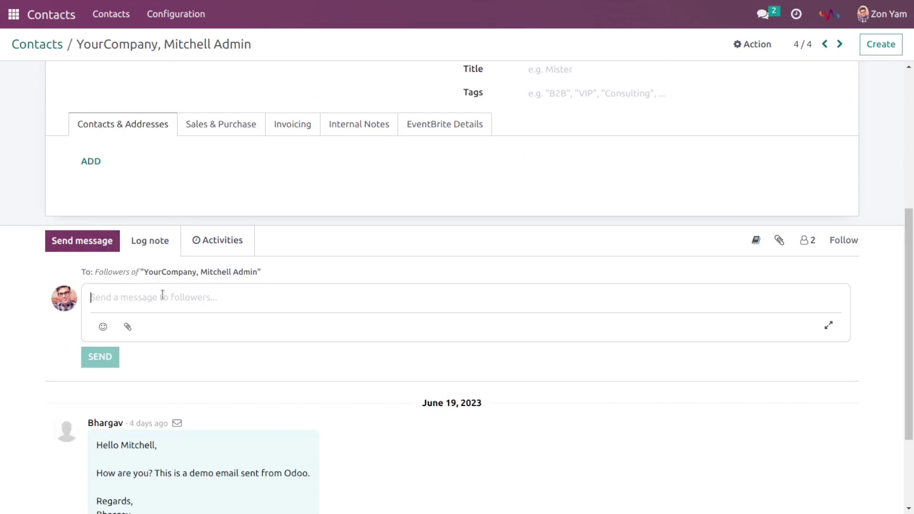
pyautogui.write('Hello Admin,')
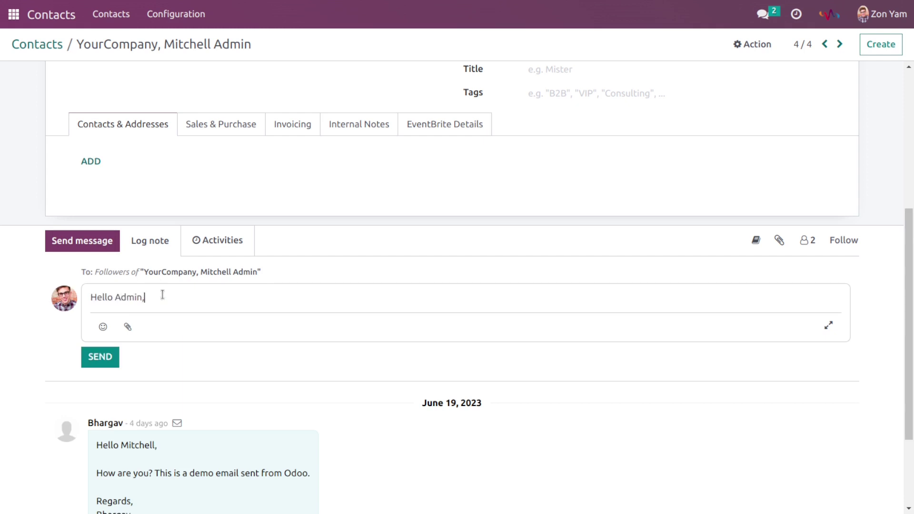
pyautogui.press('Return')
pyautogui.write('Hope you ')
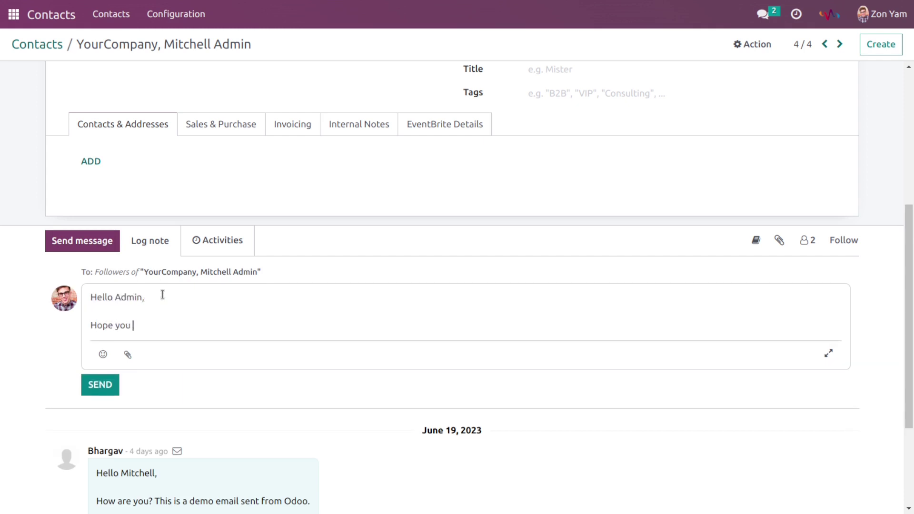
pyautogui.write('are fine.')
pyautogui.press('Return')
pyautogui.write('This')
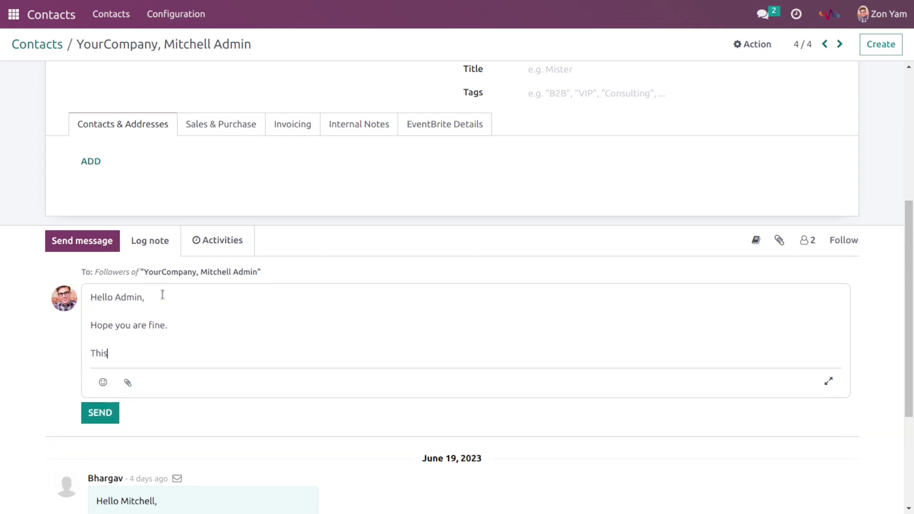
pyautogui.write(' is just demo email.')
pyautogui.press('Return')
pyautogui.write('Thanks')
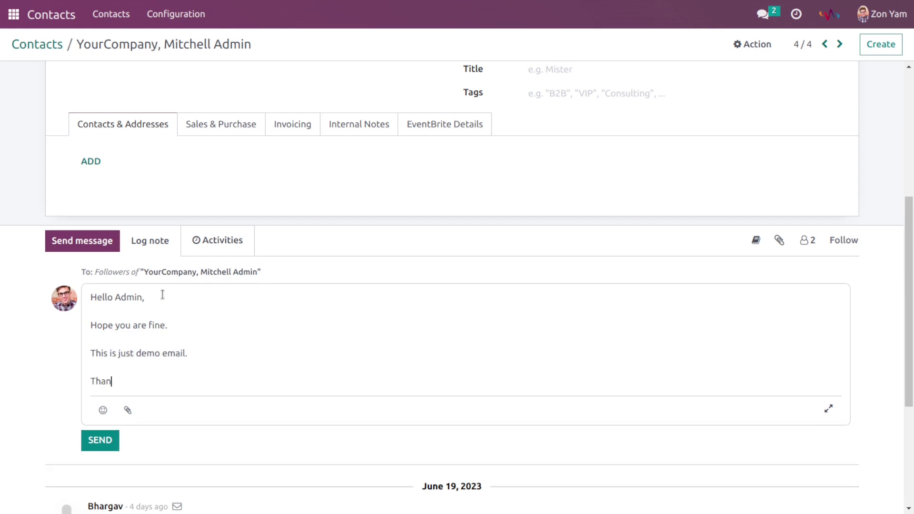
pyautogui.click(93, 441)
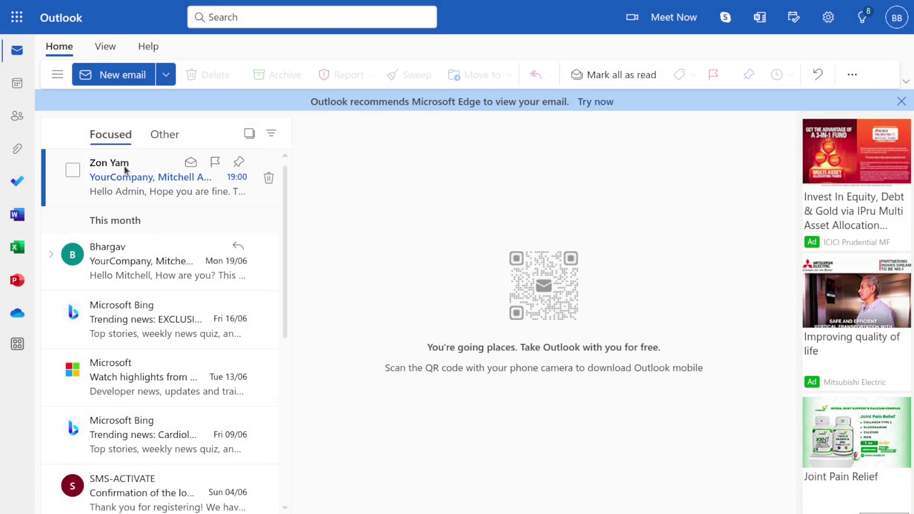
# Step: Open the newest Odoo email in Outlook and scroll through its demo message
pyautogui.moveTo(126, 170)
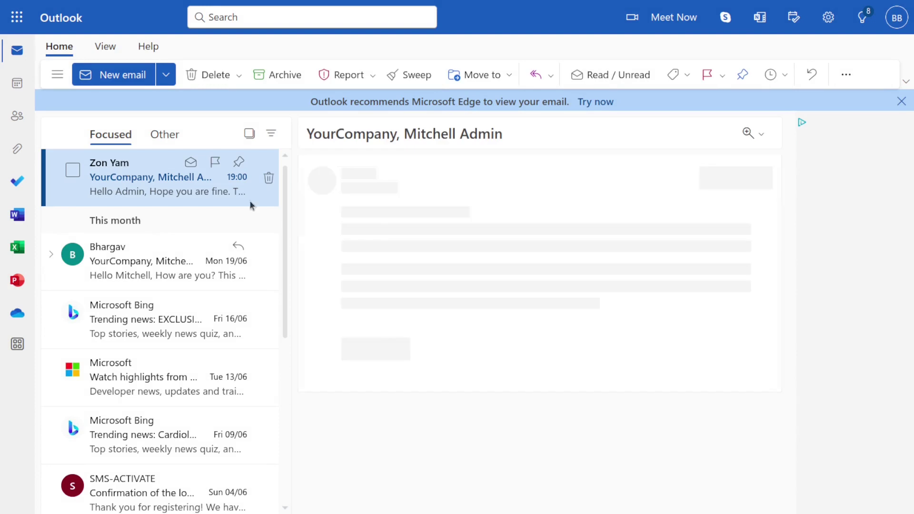
pyautogui.scroll(-2, 437, 319)
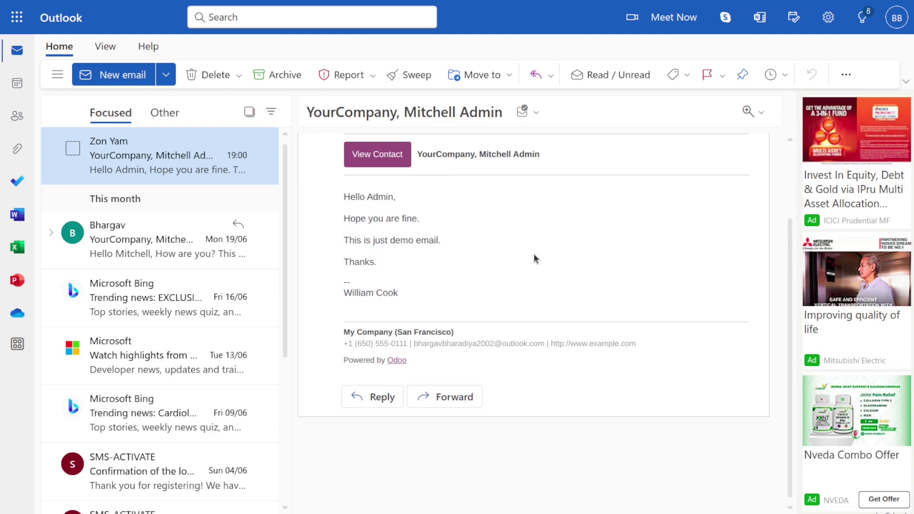
# Step: Reply greeting the sender, 'Thanks to connect with me.', signed 'With Regards, Admin'
pyautogui.click(383, 400)
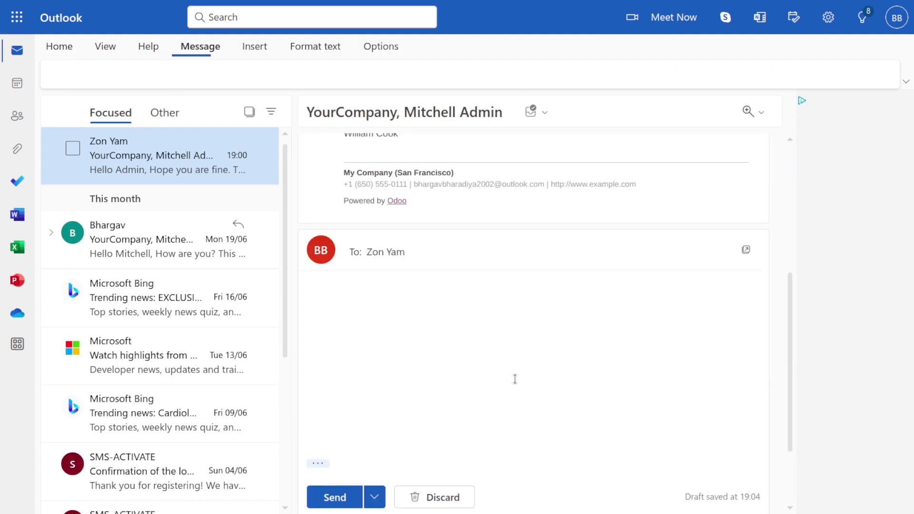
pyautogui.write('Hel')
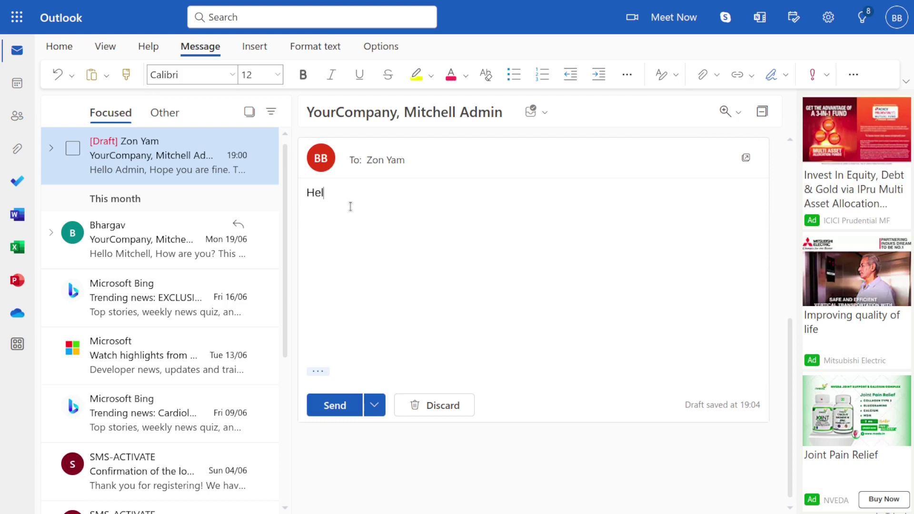
pyautogui.write('lo Zon,')
pyautogui.press('Return')
pyautogui.press('Return')
pyautogui.write('Thanks to connect ')
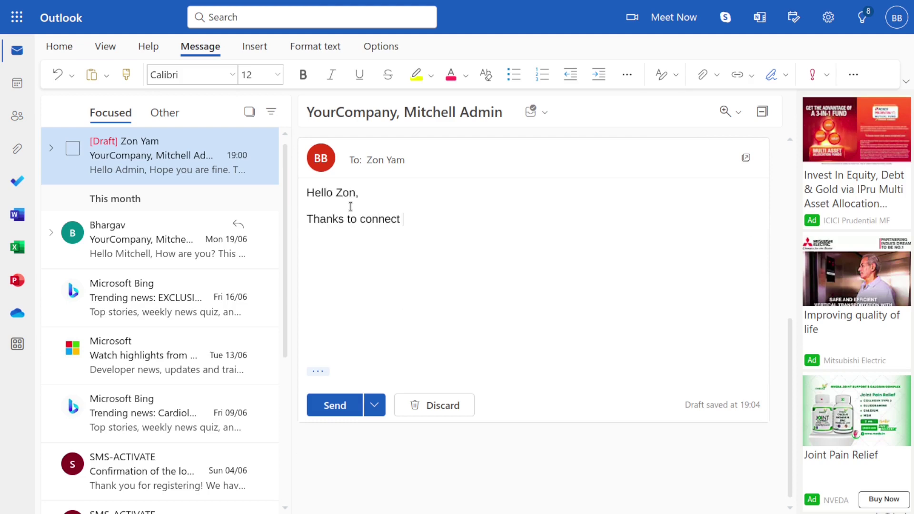
pyautogui.write('with me.')
pyautogui.press('Return')
pyautogui.press('Return')
pyautogui.write('With Regards,')
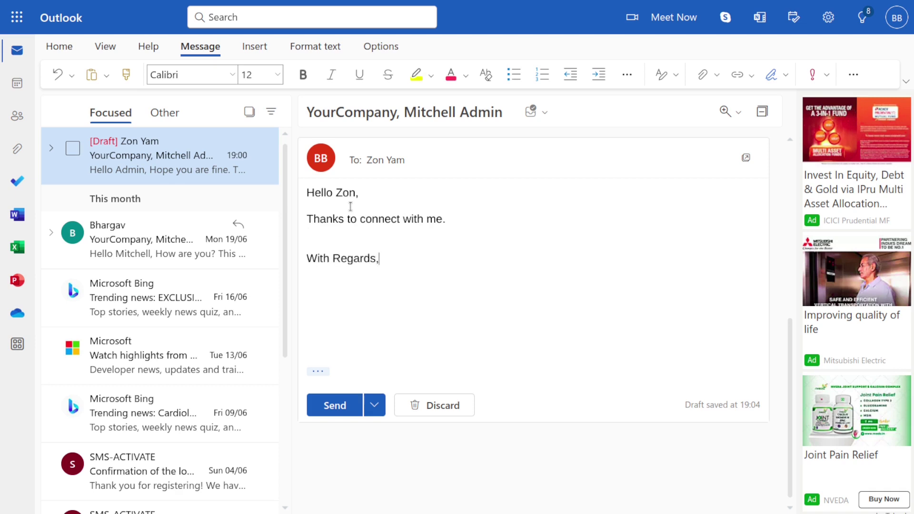
pyautogui.press('Return')
pyautogui.write('Admin')
pyautogui.click(341, 410)
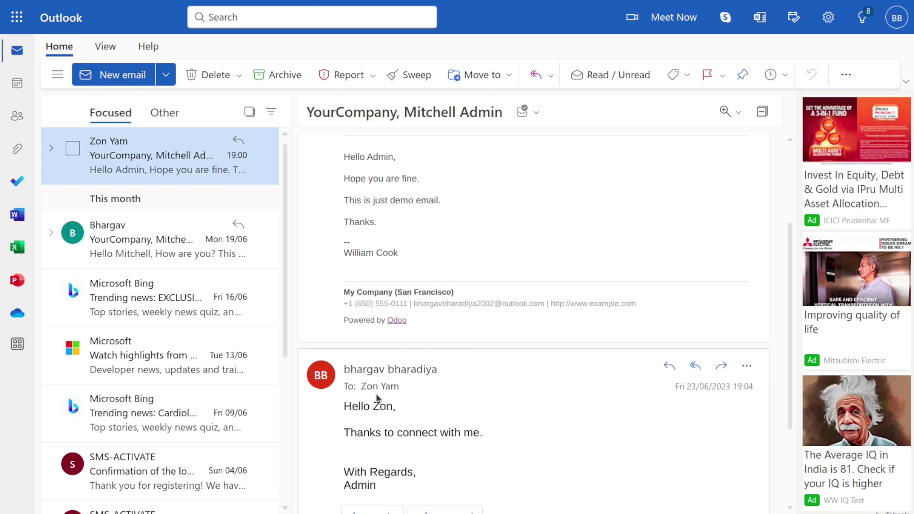
pyautogui.scroll(1, 547, 388)
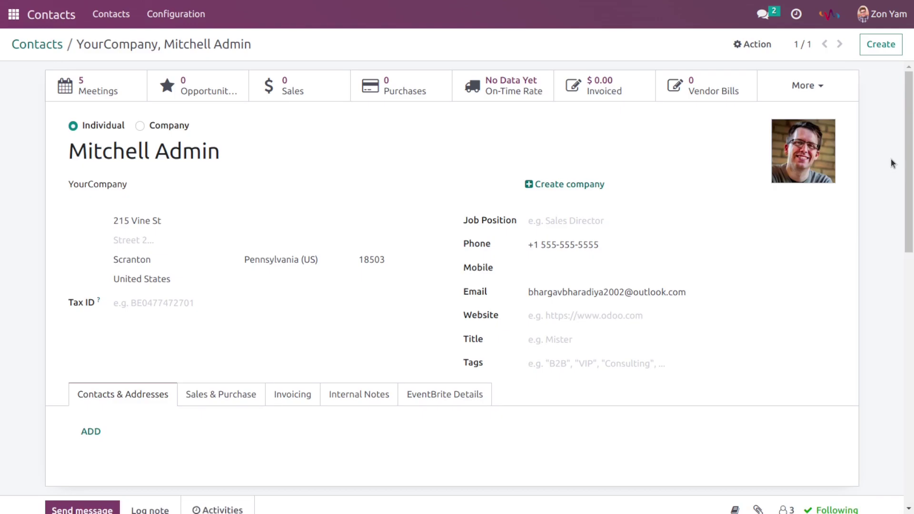
# Step: Scroll down the admin contact's form to check the synced reply in the chatter
pyautogui.scroll(-5, 899, 227)
pyautogui.scroll(-5, 900, 227)
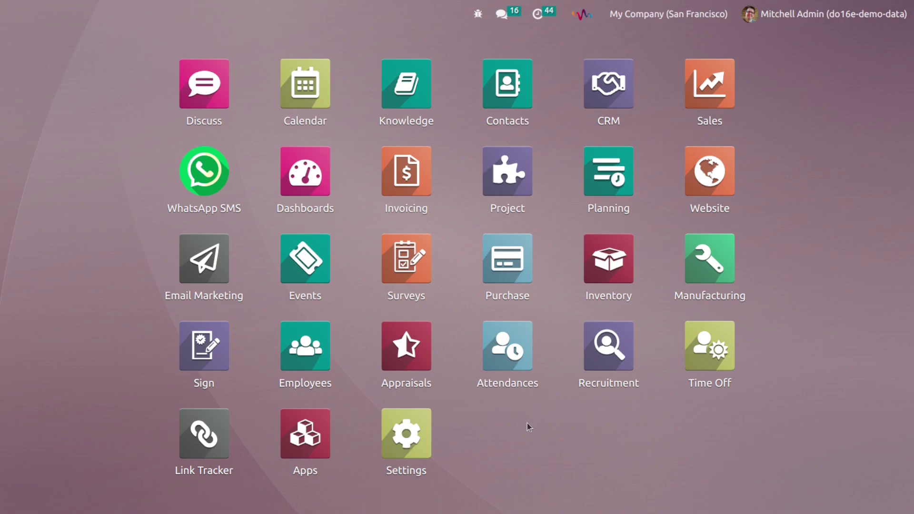
# Step: Search 'schedu' to reach Scheduled Actions and open the Mail: Fetchmail Service job
pyautogui.write('schedu')
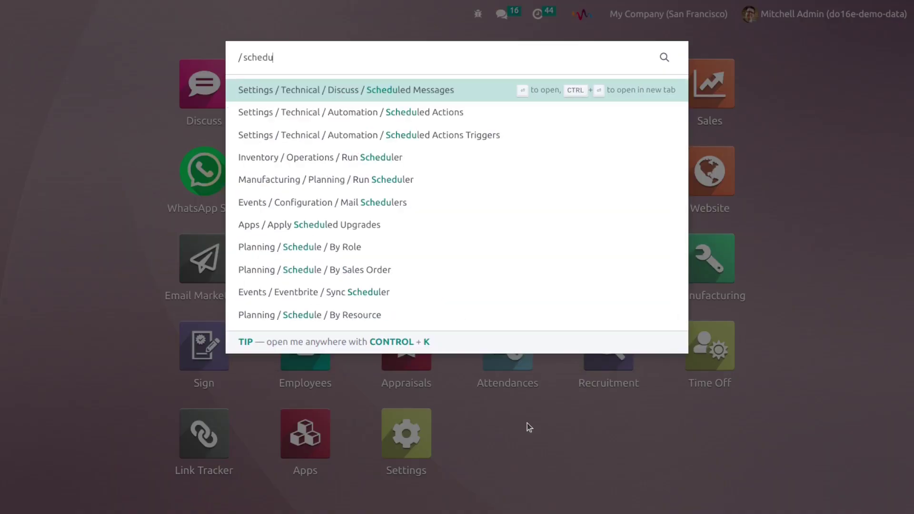
pyautogui.click(436, 115)
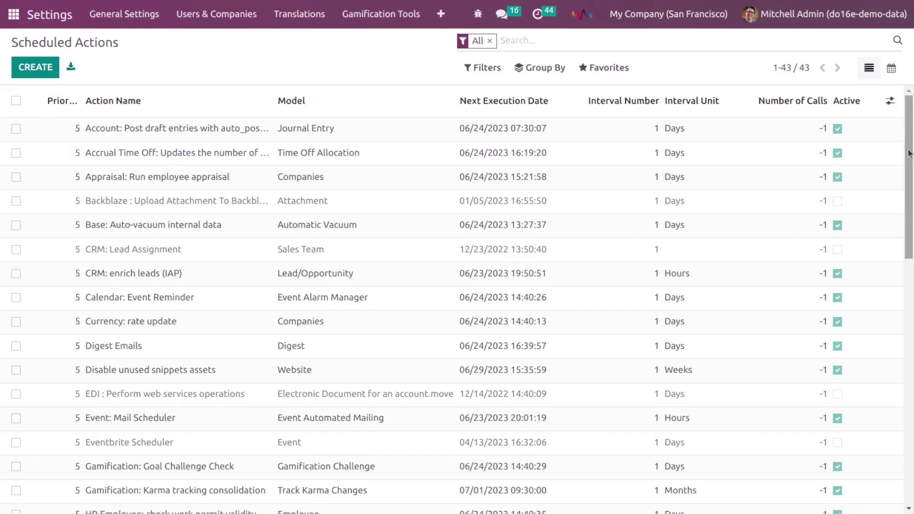
pyautogui.moveTo(908, 153); pyautogui.dragTo(911, 288)
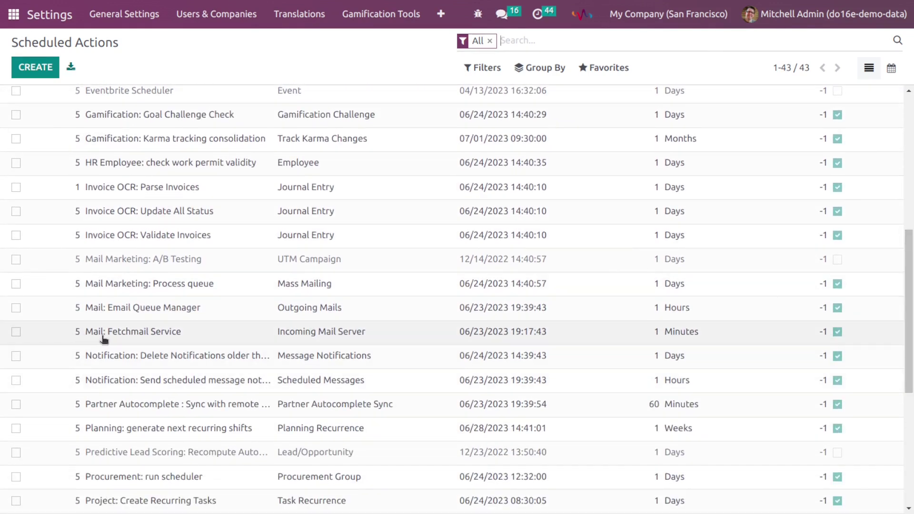
pyautogui.click(143, 335)
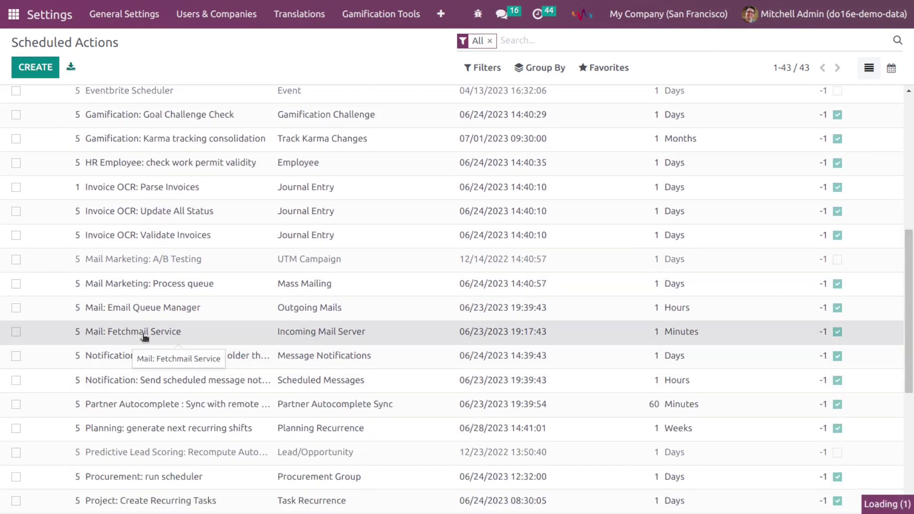